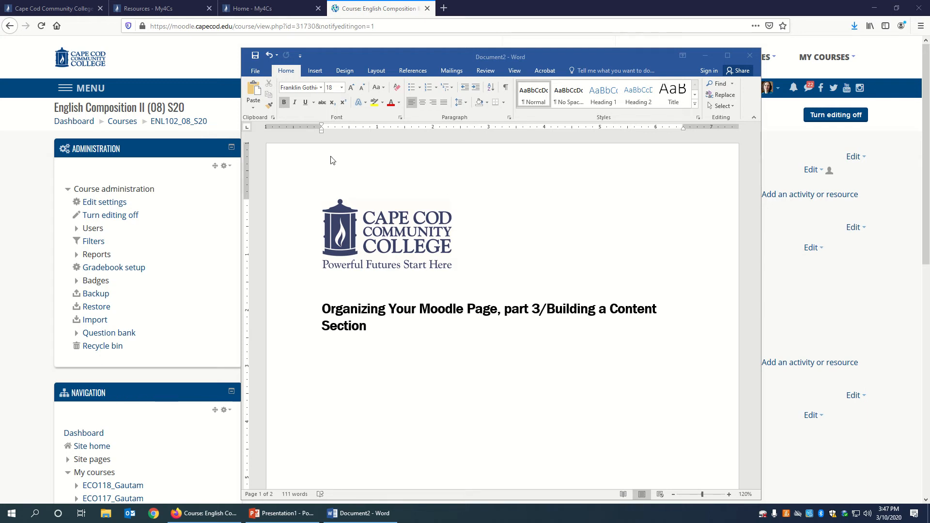
# - Review the Week 9 assignment outline in the Word document and minimize it to return to the Moodle course page
pyautogui.scroll(-8, 630, 409)
pyautogui.scroll(-8, 623, 412)
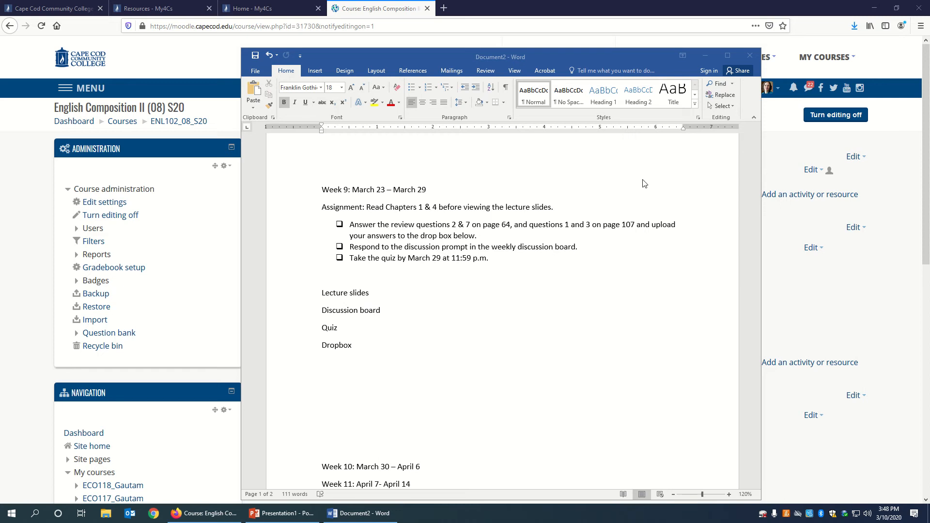
pyautogui.click(706, 55)
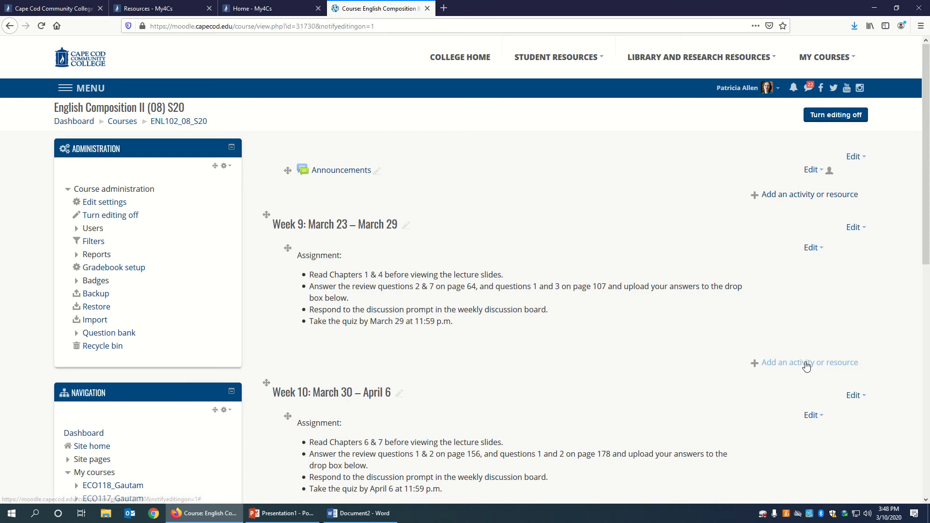
pyautogui.click(775, 364)
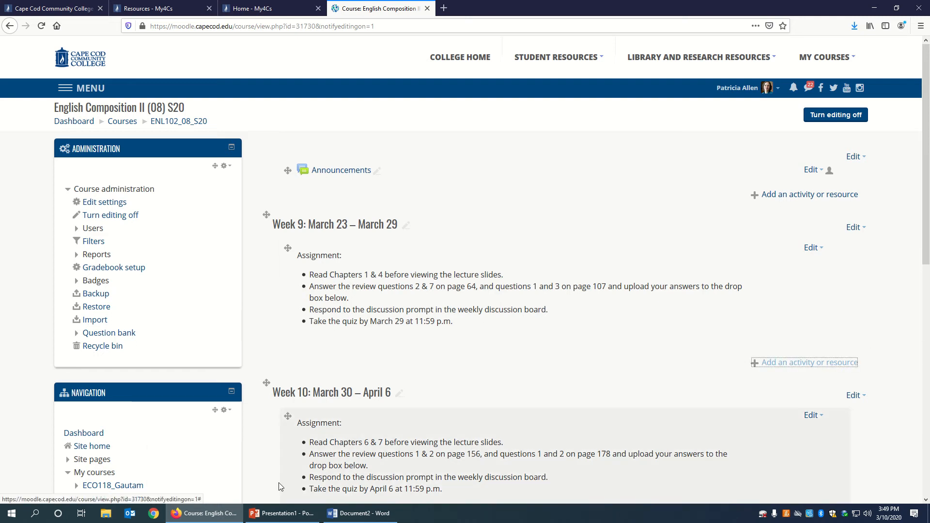
# - Switch to File Explorer and open the Moodle sample folder on the Desktop
pyautogui.click(106, 515)
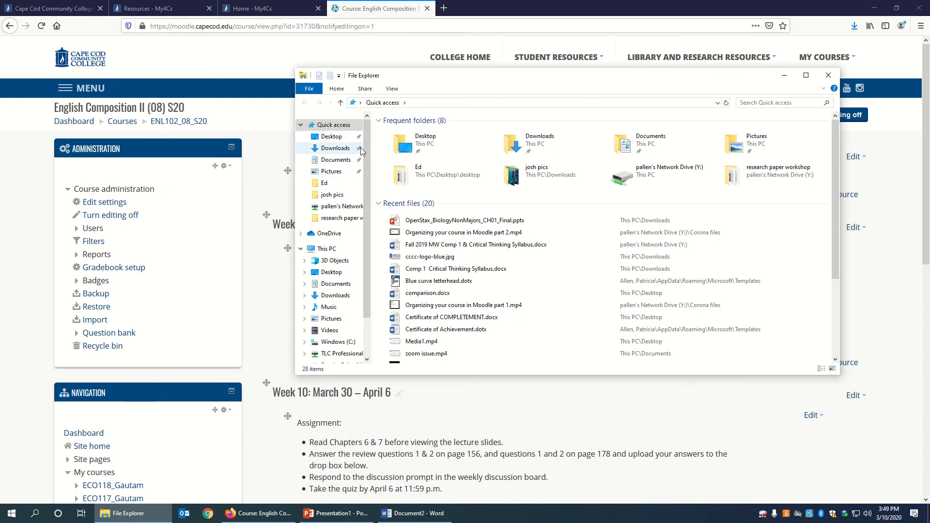
pyautogui.click(342, 138)
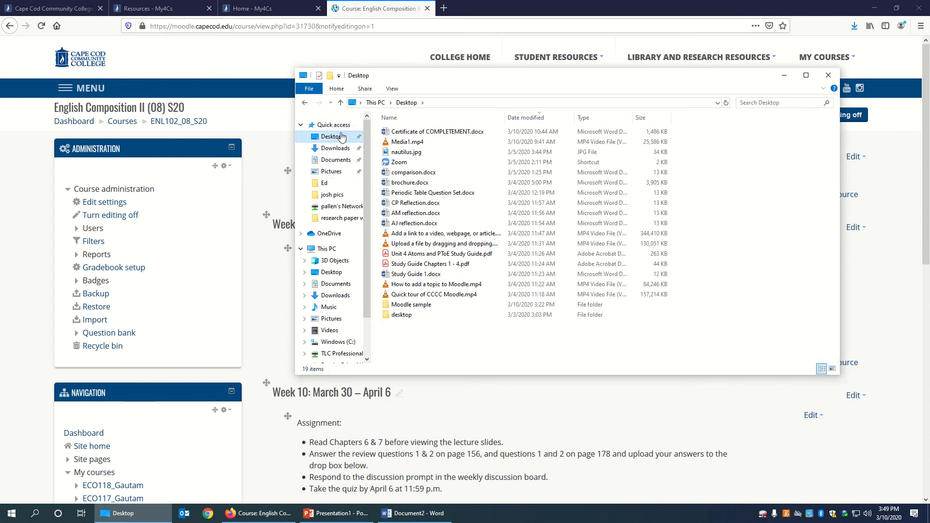
pyautogui.click(402, 306)
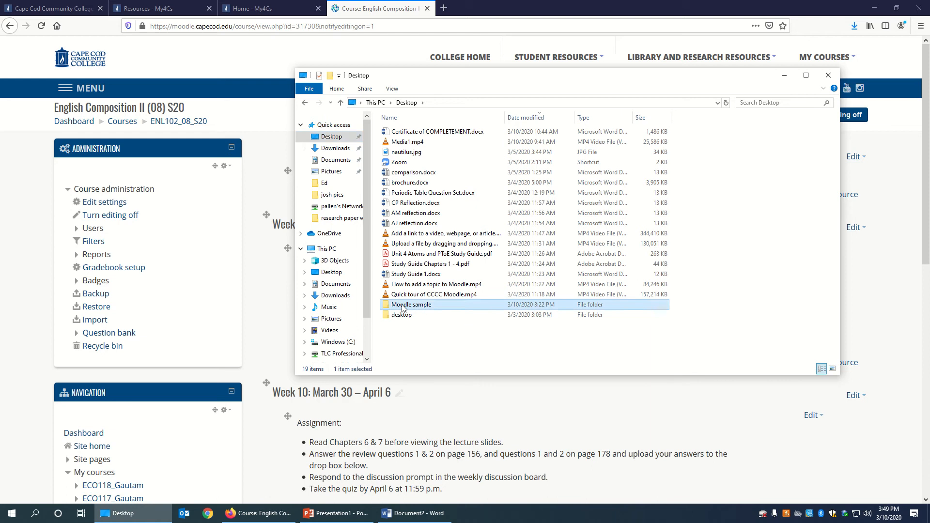
pyautogui.doubleClick(402, 307)
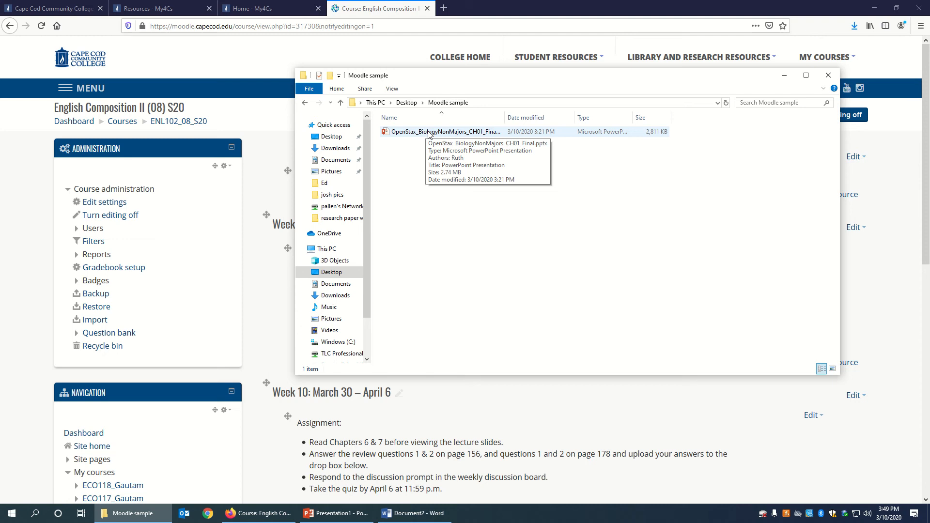
# - Rename the OpenStax biology PowerPoint file as Chapter_1_lecture_slides.pptx
pyautogui.rightClick(428, 133)
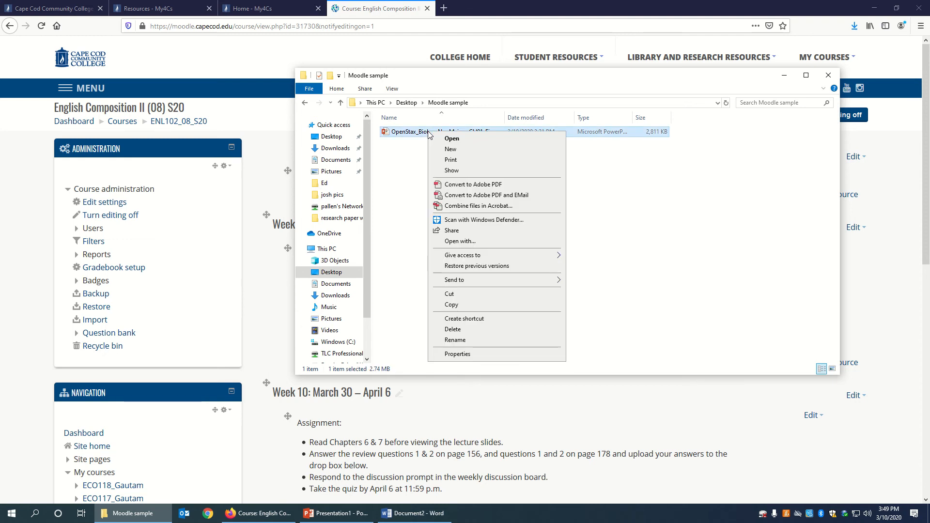
pyautogui.click(467, 342)
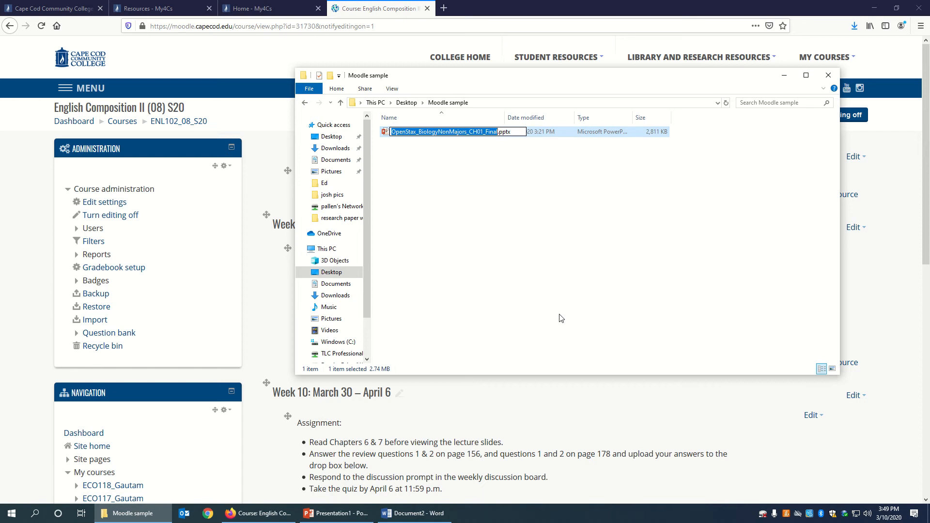
pyautogui.write('Ca')
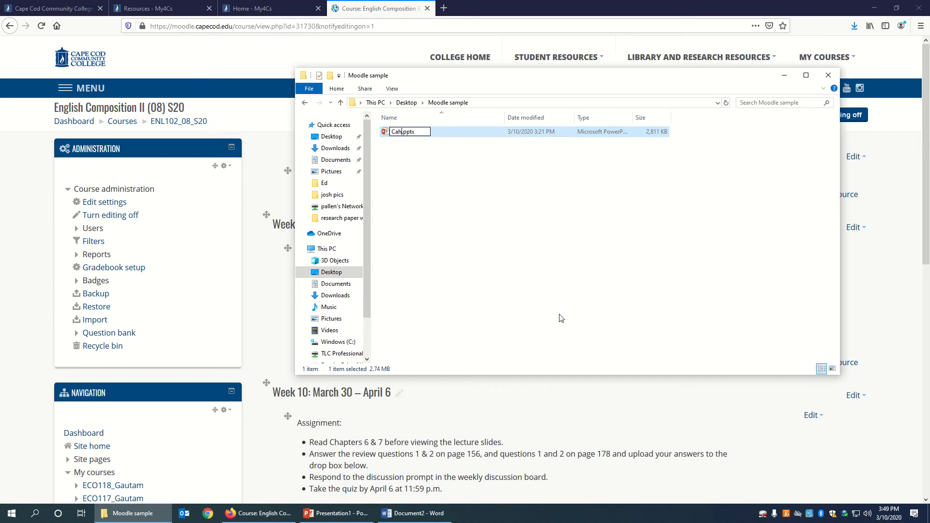
pyautogui.press('BackSpace')
pyautogui.write('hapter_1_lecture_slides')
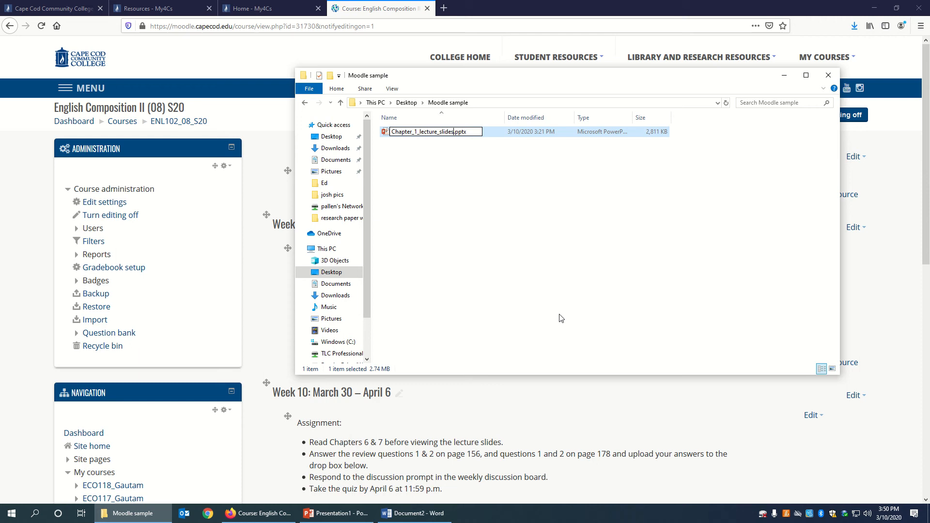
pyautogui.press('Return')
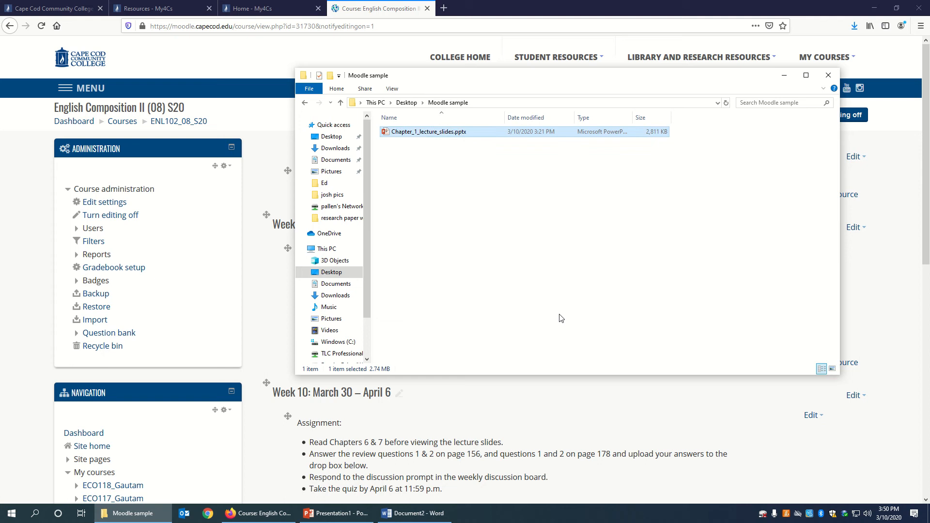
# - Upload Chapter_1_lecture_slides.pptx from the folder into the Week 9 section, below the assignment text
pyautogui.moveTo(429, 87); pyautogui.dragTo(380, 350)
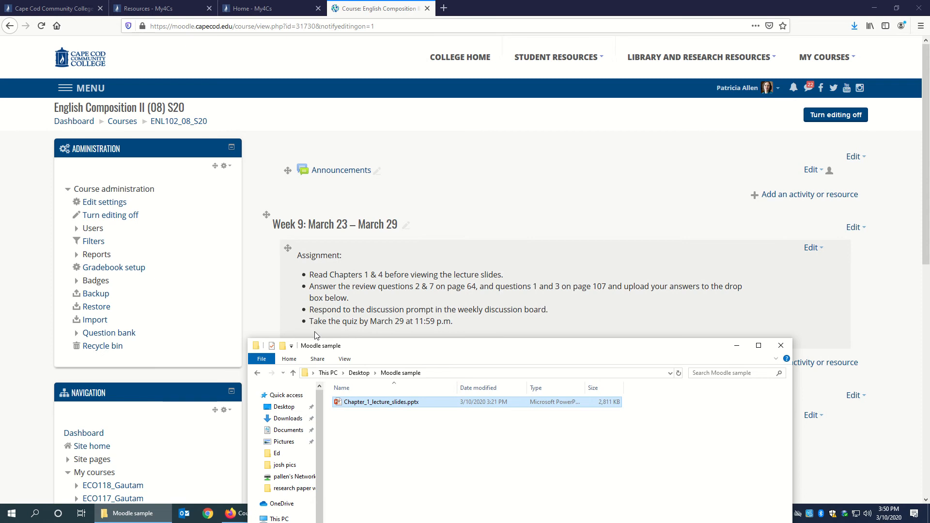
pyautogui.scroll(-1, 520, 174)
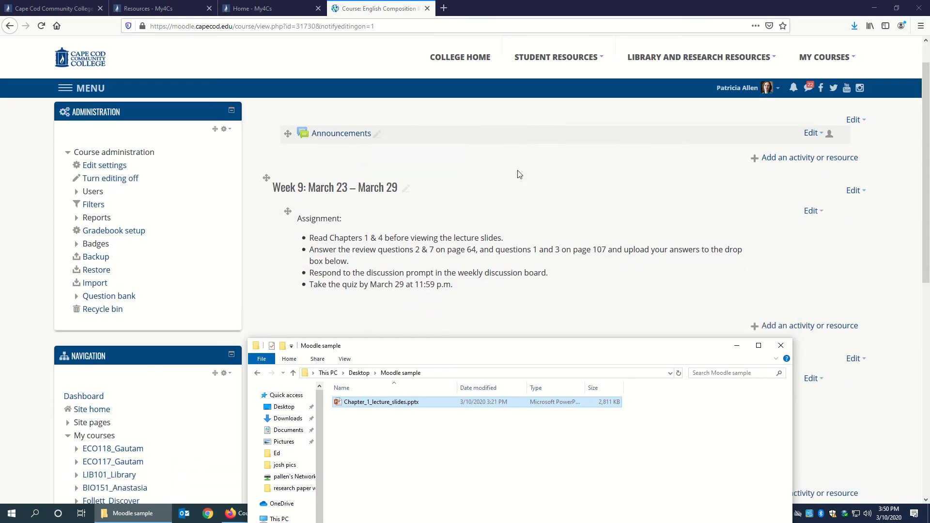
pyautogui.scroll(-2, 518, 174)
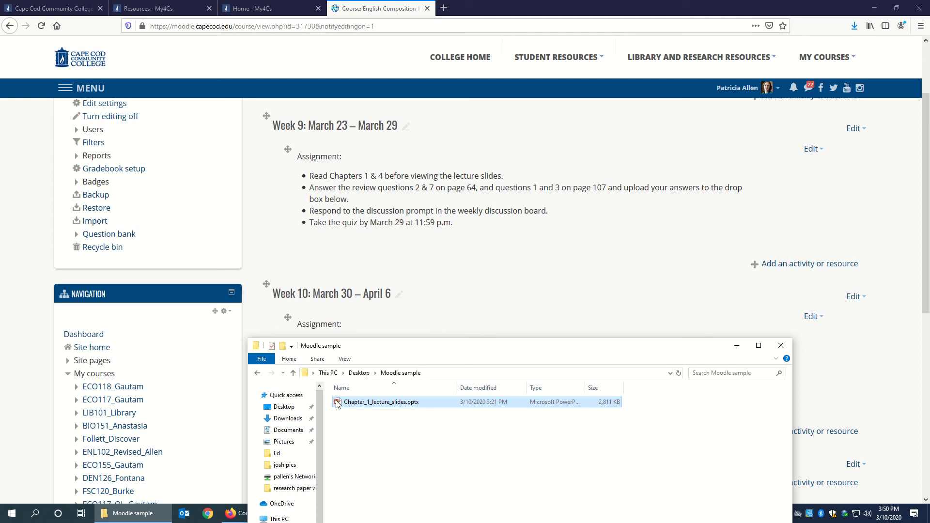
pyautogui.moveTo(337, 403); pyautogui.dragTo(337, 269)
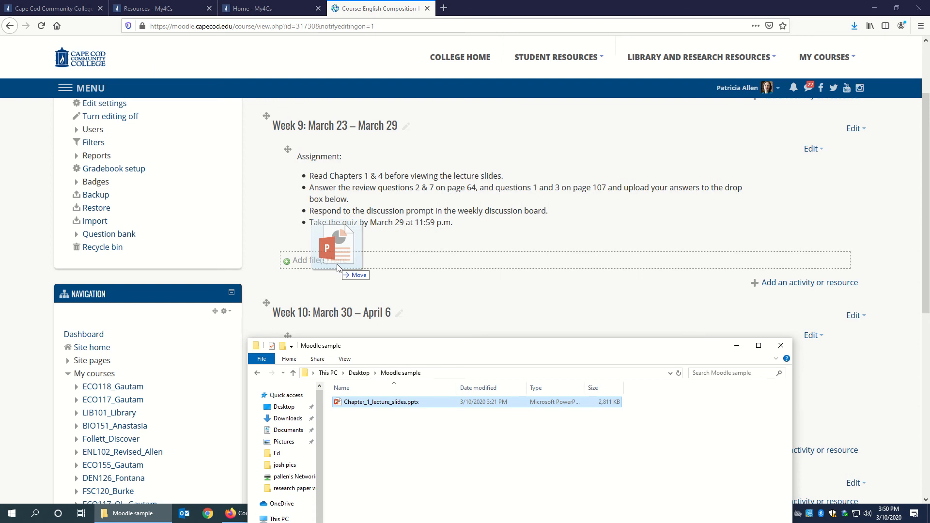
pyautogui.moveTo(338, 268); pyautogui.dragTo(337, 268)
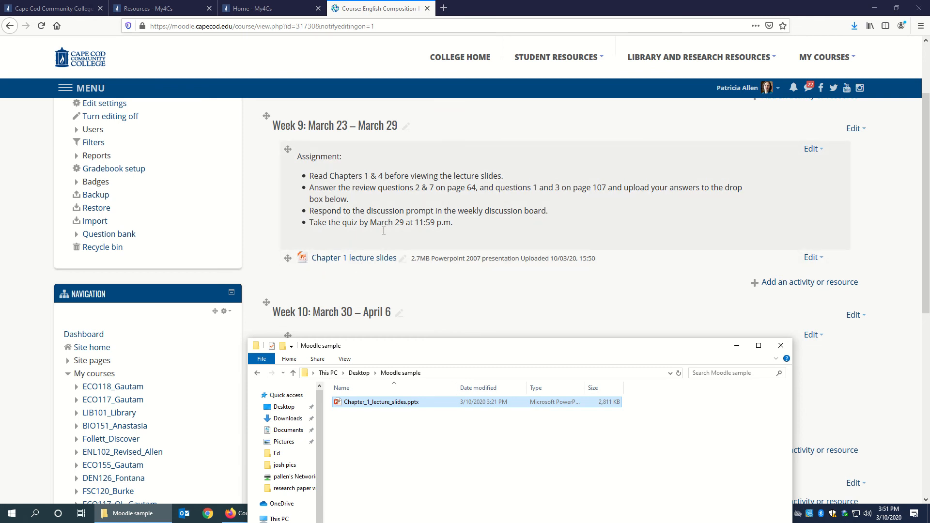
# - Add the bullet "View Chapter 1 and Chapter 4 lecture slides." after the reading item in the Week 9 assignment label and save it
pyautogui.click(812, 151)
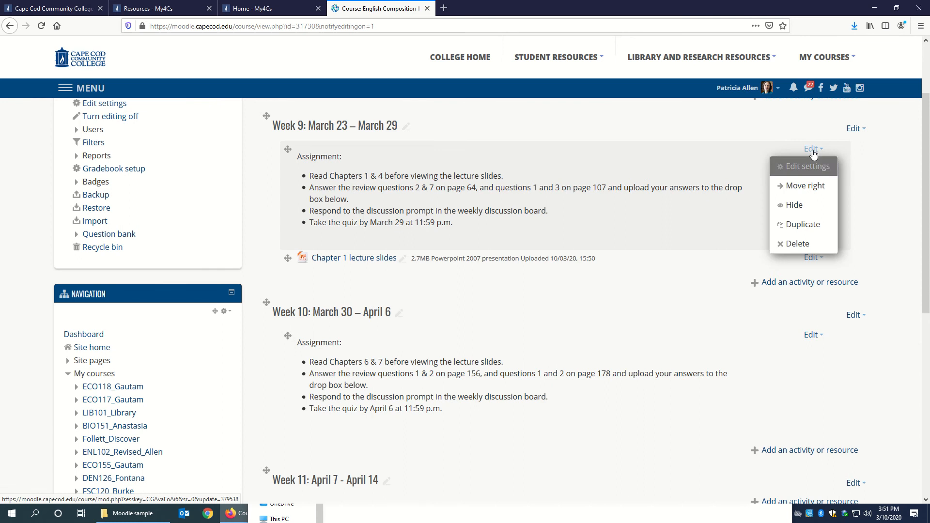
pyautogui.click(802, 161)
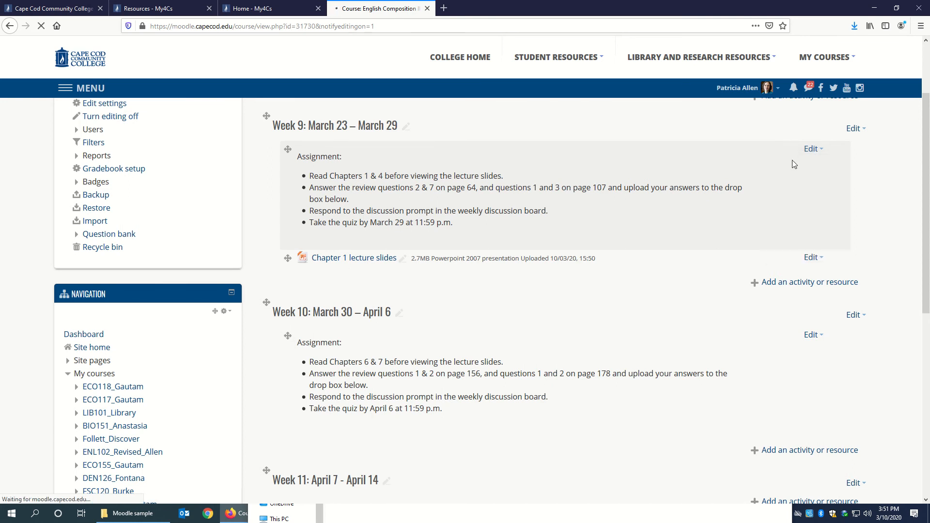
pyautogui.scroll(-1, 528, 256)
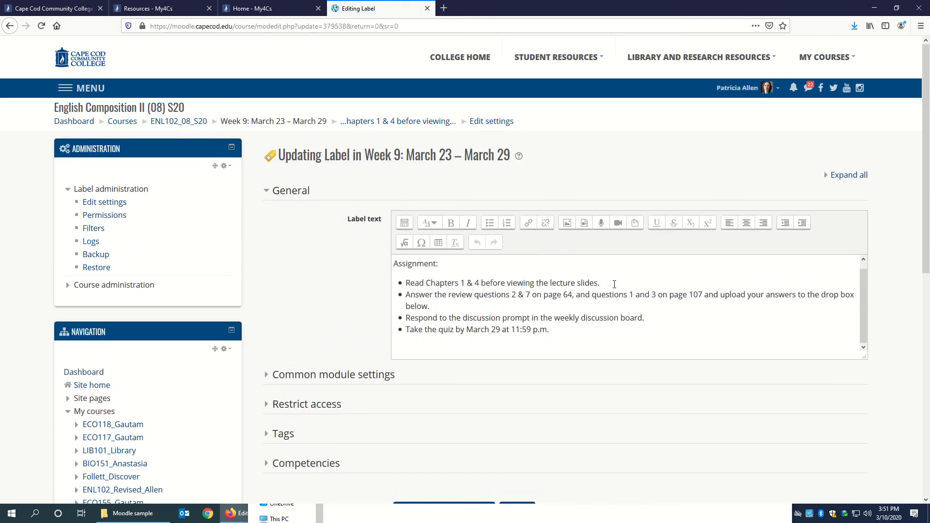
pyautogui.hotkey('shift', 'Return')
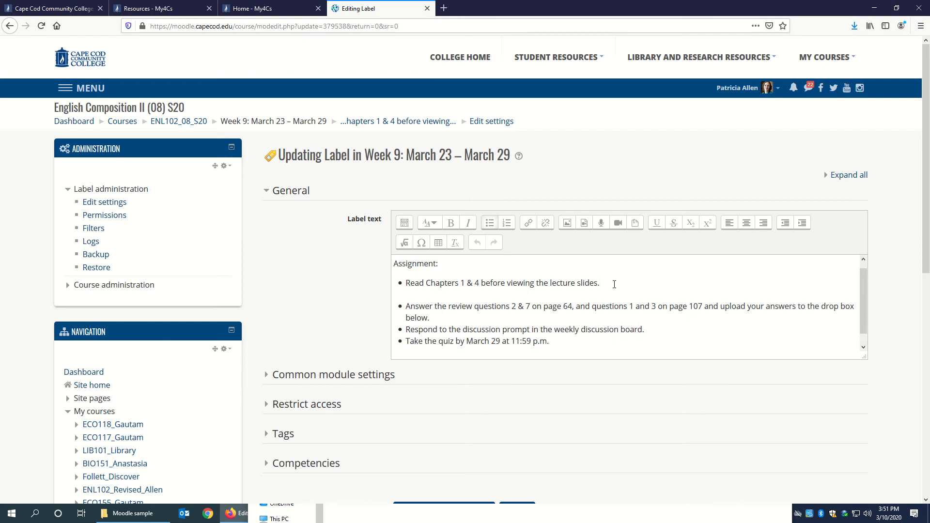
pyautogui.press('BackSpace')
pyautogui.press('Return')
pyautogui.write('Vi')
pyautogui.press('BackSpace')
pyautogui.write('iew Chapter 1 and Chapter ')
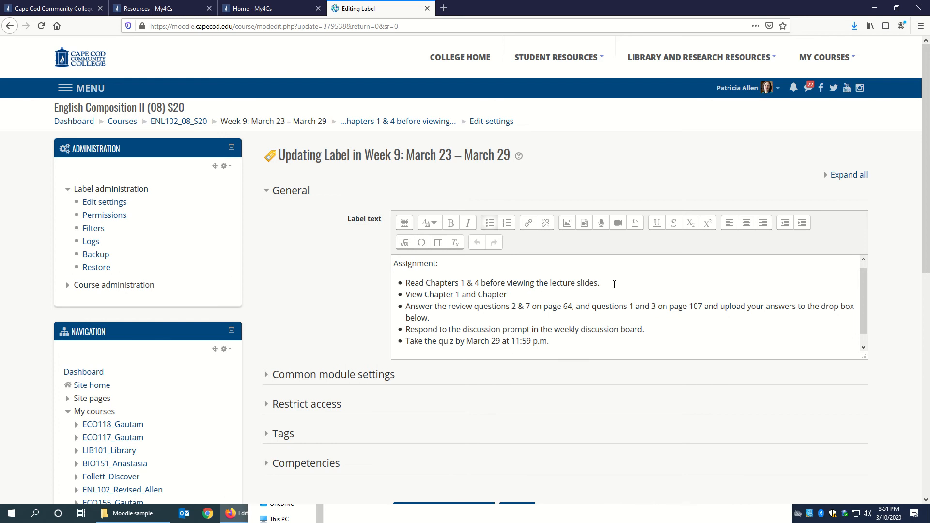
pyautogui.write('4 lecture slides.')
pyautogui.scroll(-1, 612, 291)
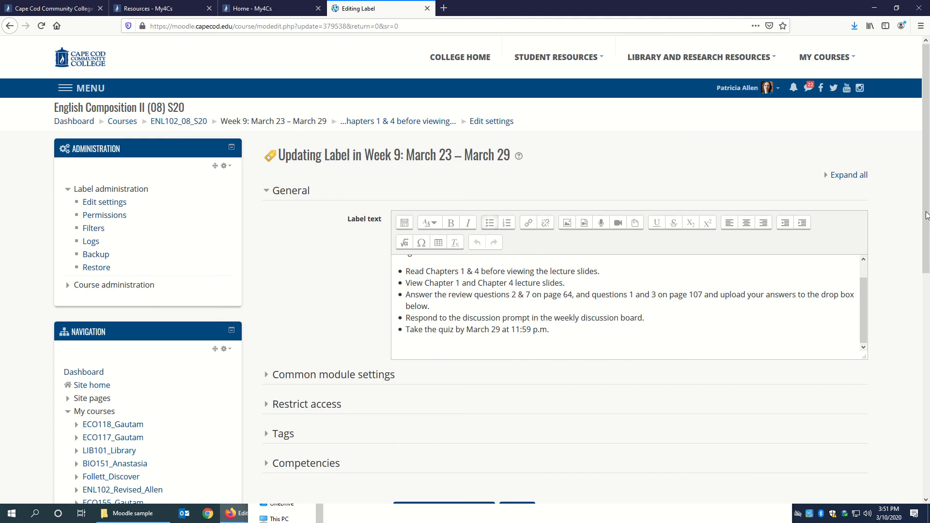
pyautogui.moveTo(926, 219); pyautogui.dragTo(926, 330)
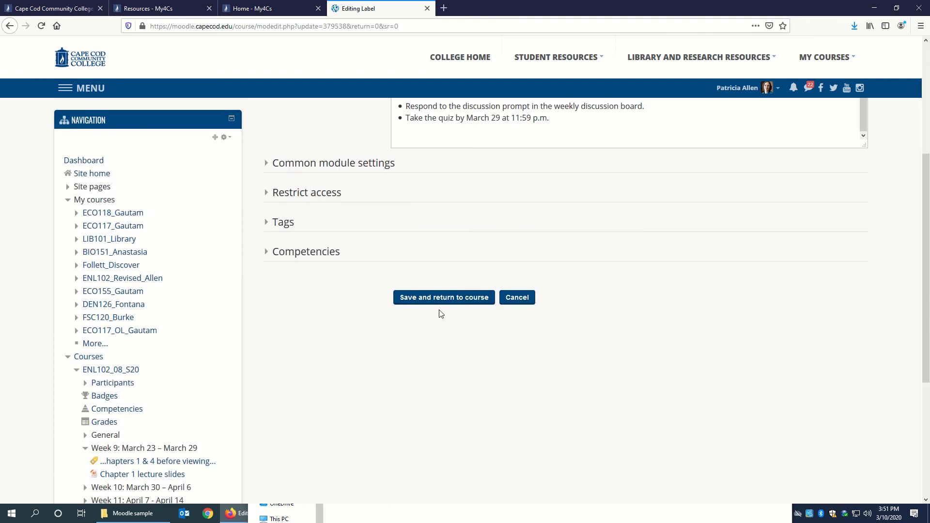
pyautogui.click(446, 298)
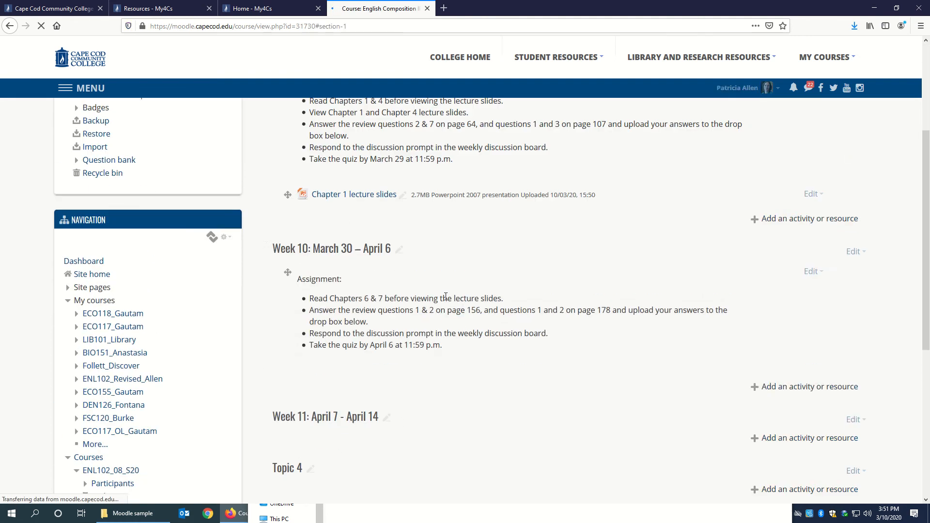
# - Add a new Assignment activity to the Week 9: March 23 – March 29 section
pyautogui.scroll(3, 450, 300)
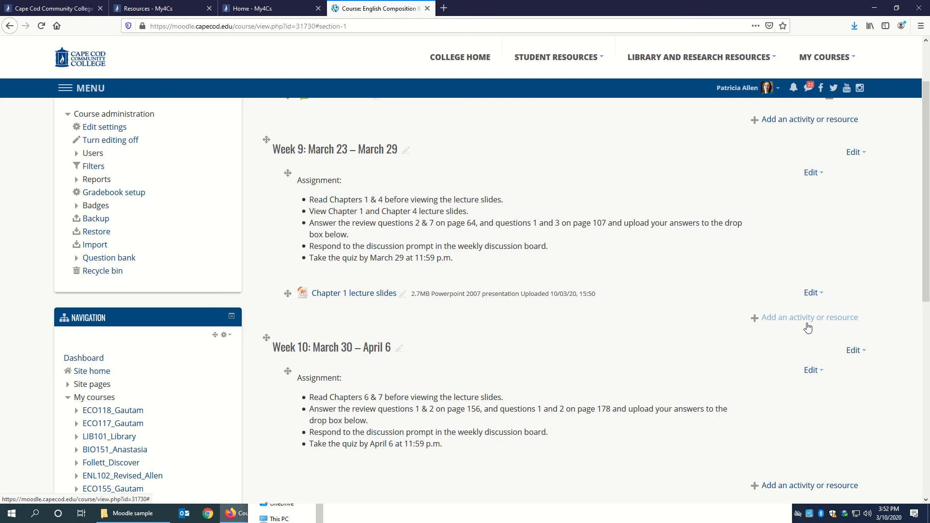
pyautogui.click(802, 318)
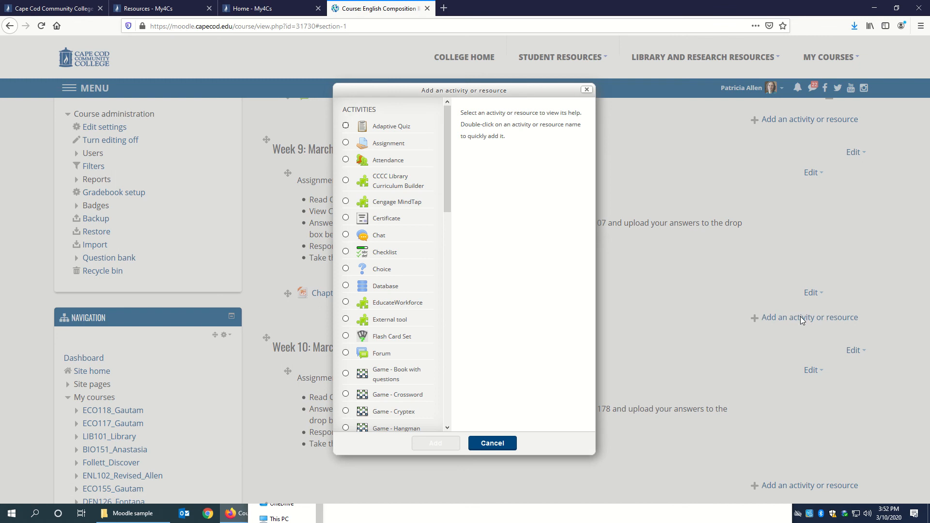
pyautogui.click(387, 145)
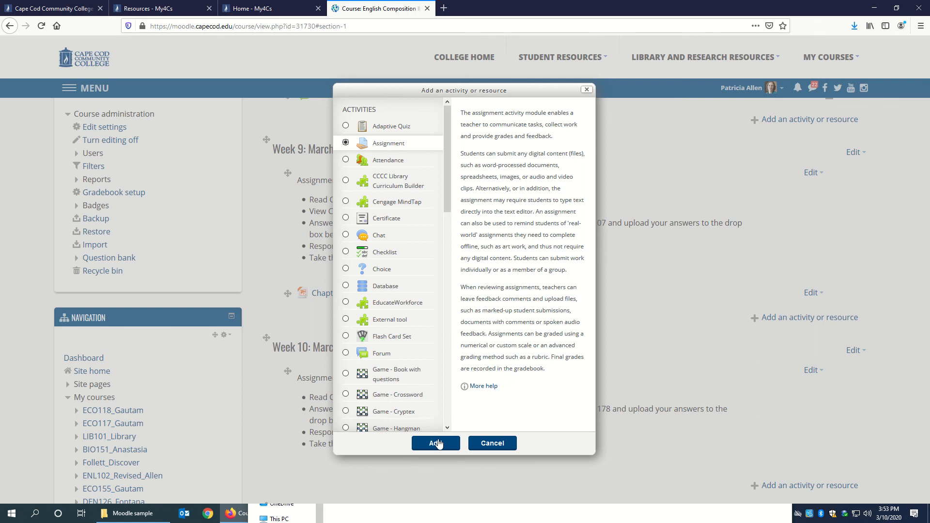
pyautogui.click(440, 447)
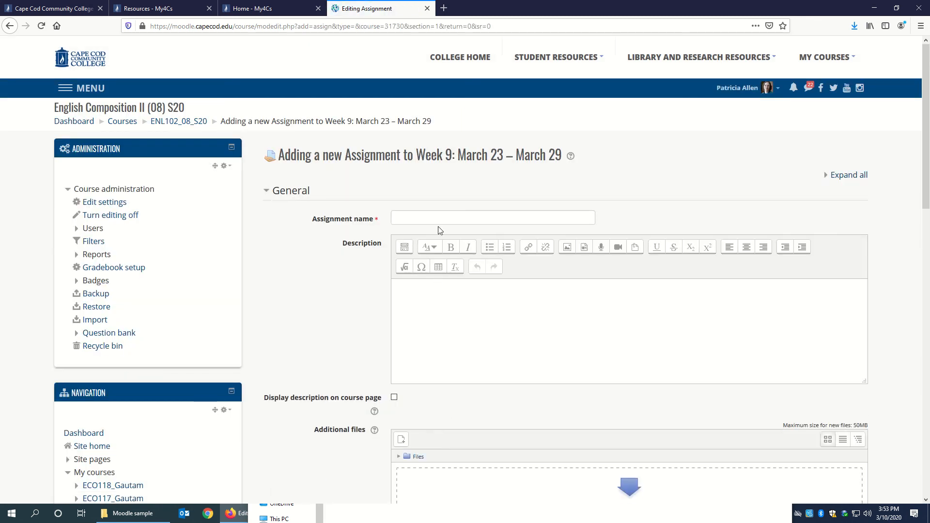
# - Name the new assignment "Chapter 1 and Chapter 4 Review Questions"
pyautogui.click(439, 219)
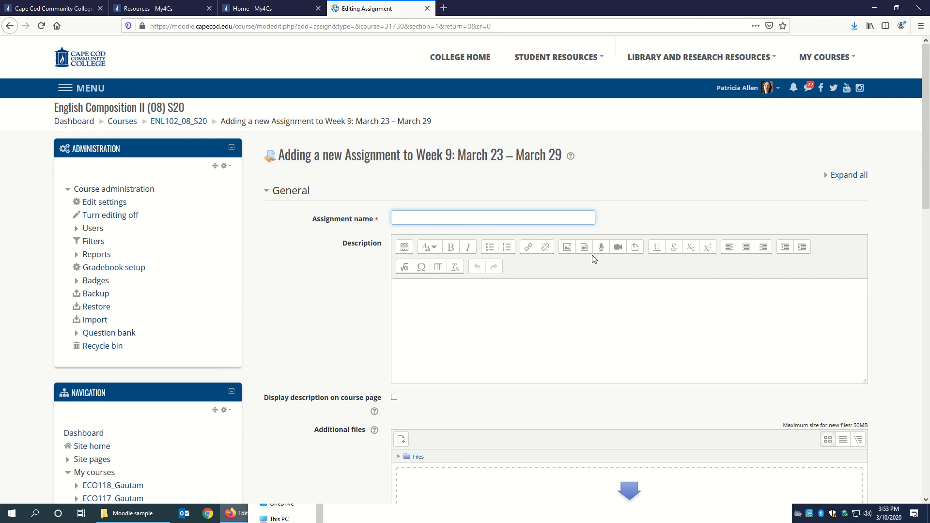
pyautogui.write('Chapter 1 and Chapter 4 Review ')
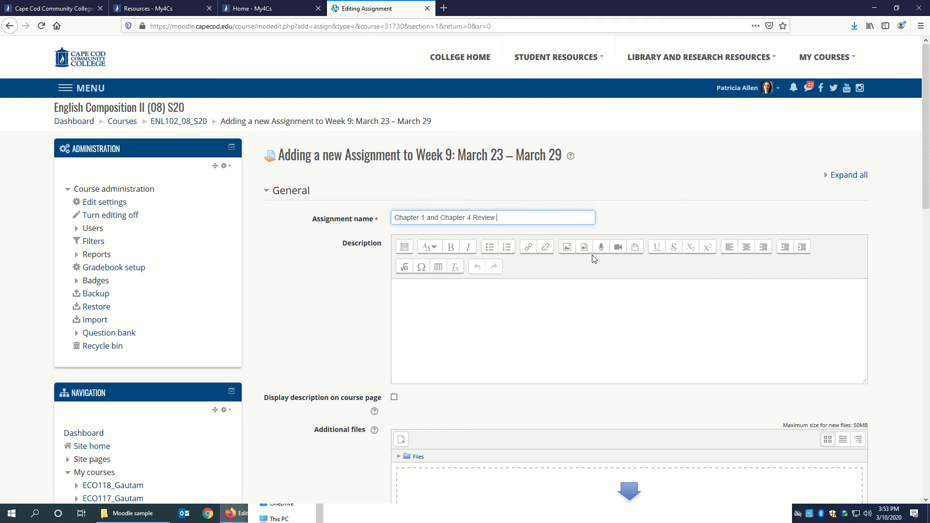
pyautogui.write('Questions')
# - Set the assignment's due date to 11 April 2020 at 23:59
pyautogui.scroll(-3, 426, 432)
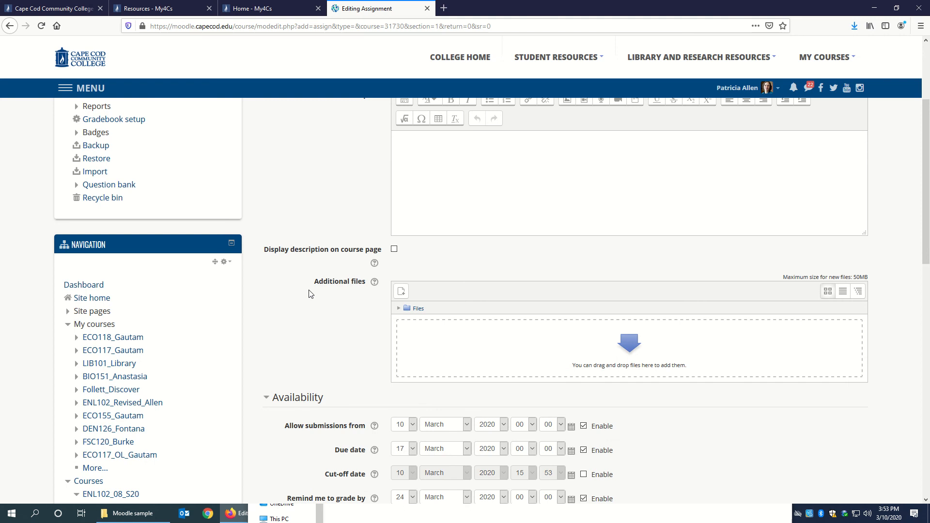
pyautogui.scroll(-4, 311, 293)
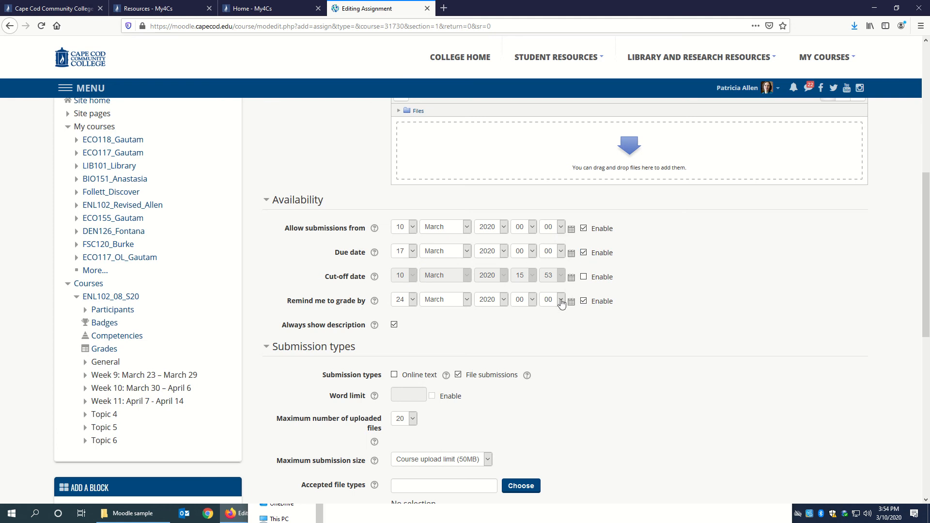
pyautogui.click(413, 252)
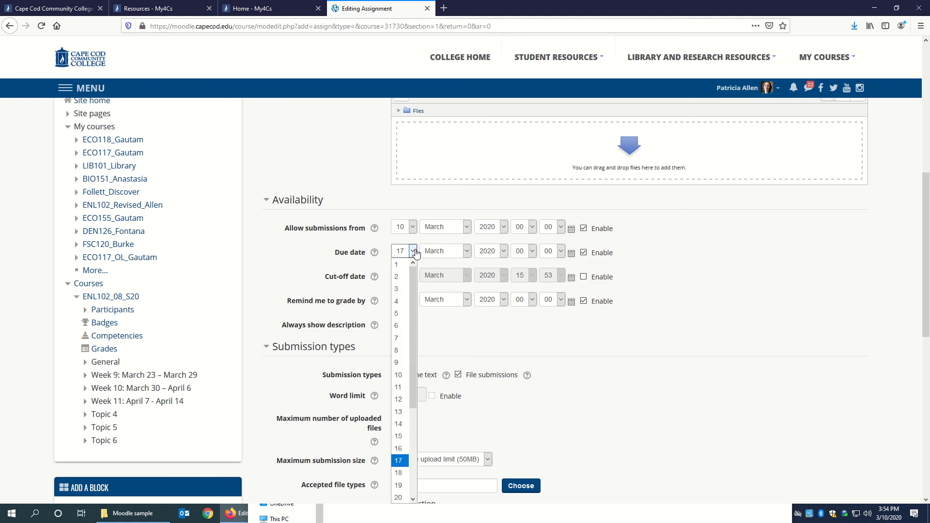
pyautogui.click(400, 387)
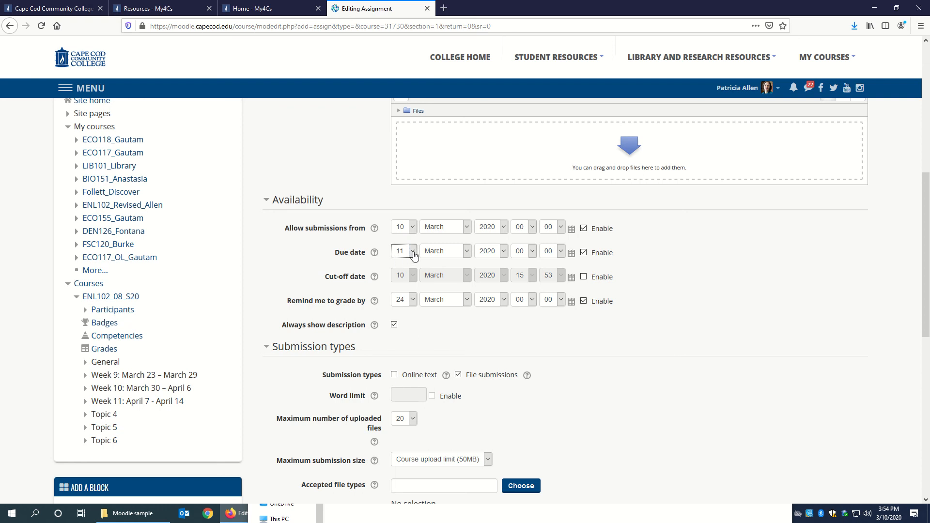
pyautogui.click(467, 252)
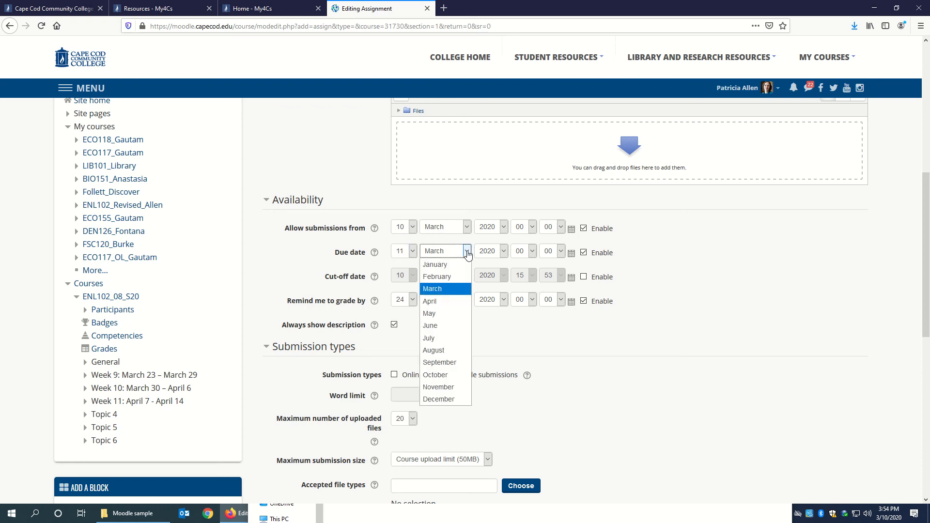
pyautogui.click(455, 298)
pyautogui.click(525, 252)
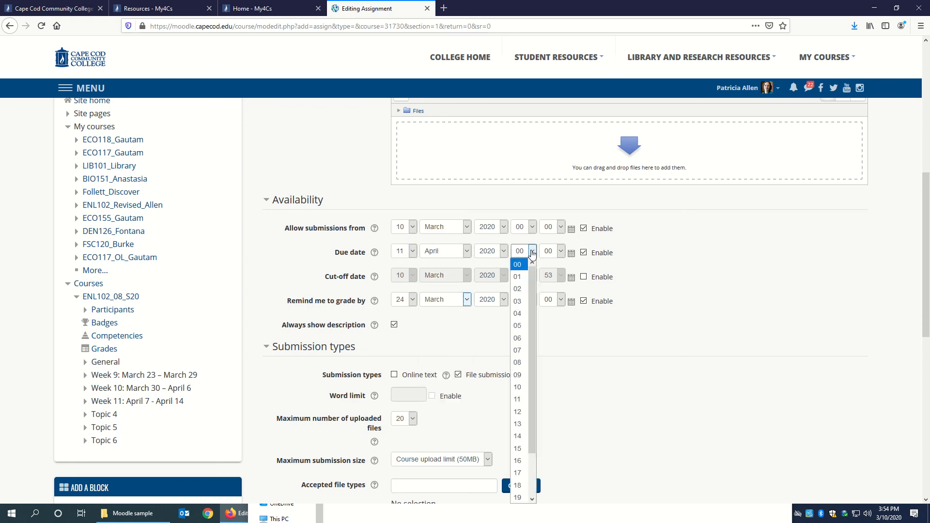
pyautogui.moveTo(531, 431); pyautogui.dragTo(529, 516)
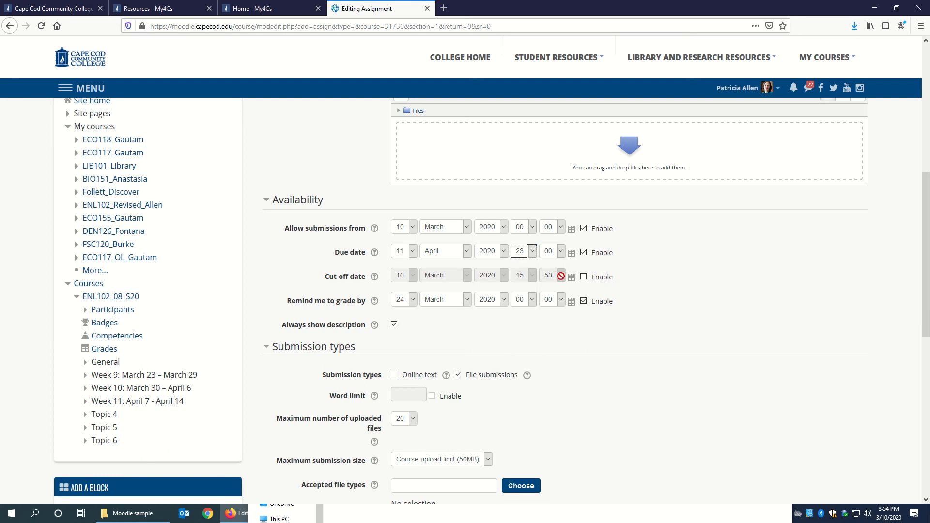
pyautogui.click(560, 252)
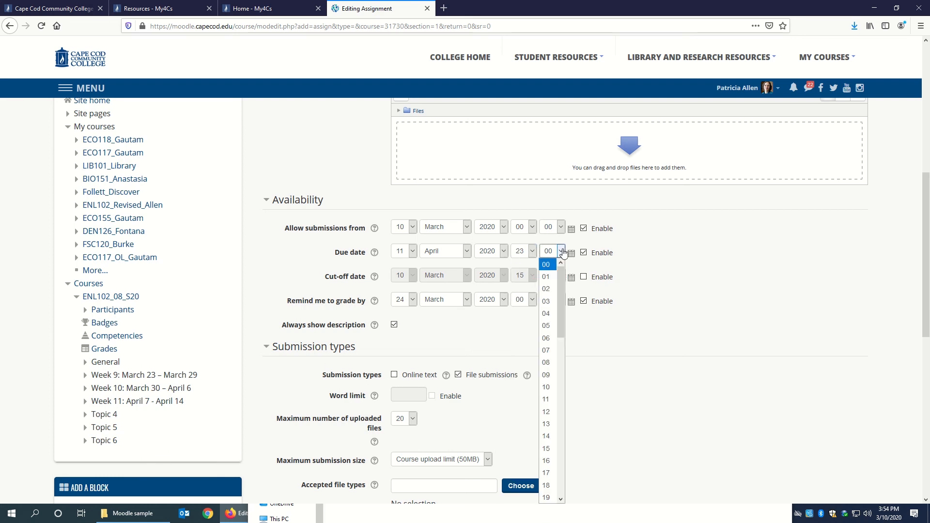
pyautogui.moveTo(560, 286); pyautogui.dragTo(559, 440)
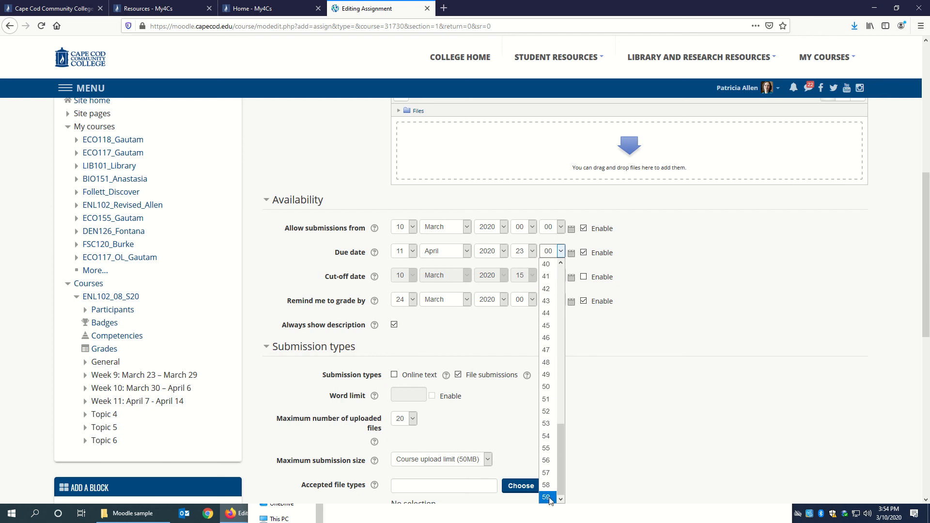
pyautogui.click(549, 497)
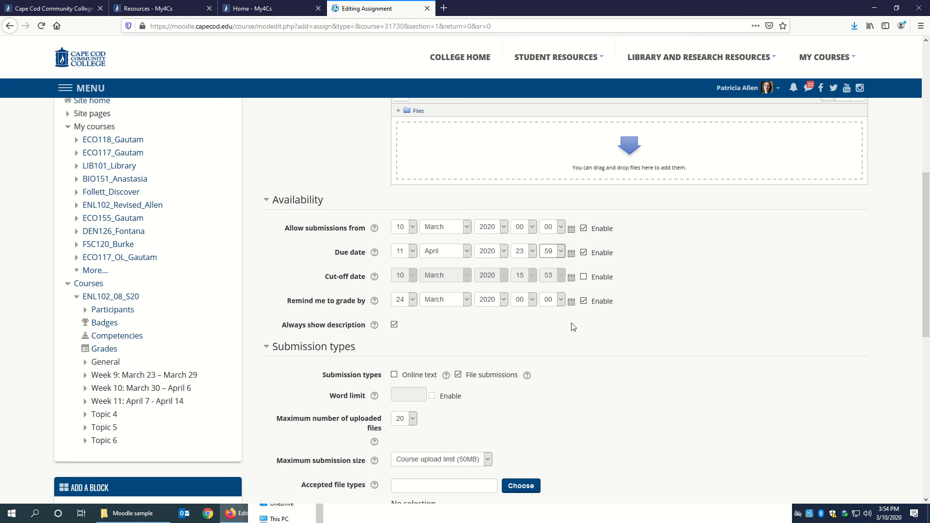
# - Disable the "Remind me to grade by" date, then save the assignment and return to the course
pyautogui.click(584, 301)
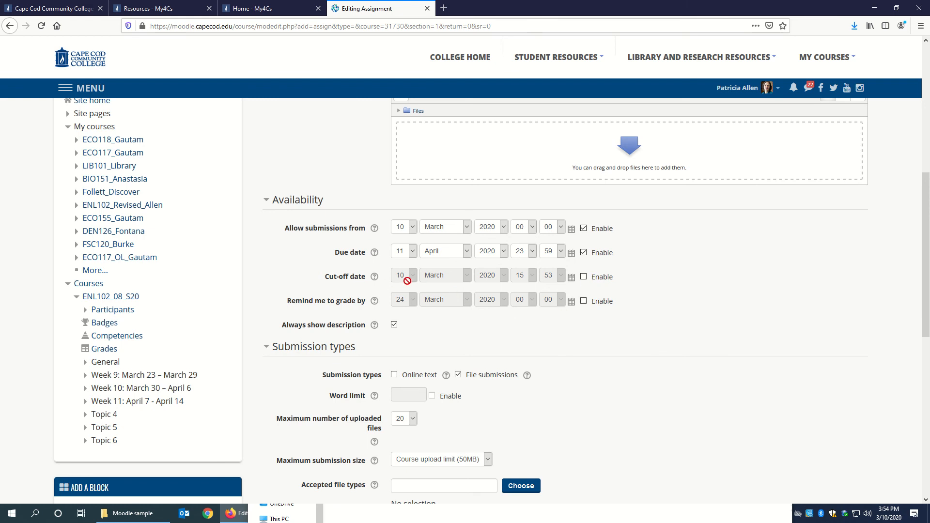
pyautogui.scroll(-2, 430, 333)
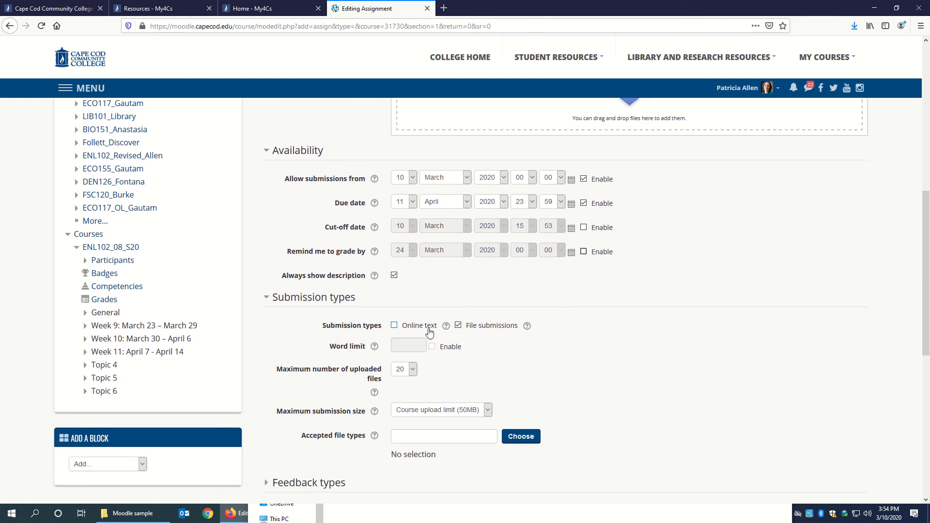
pyautogui.scroll(-4, 429, 333)
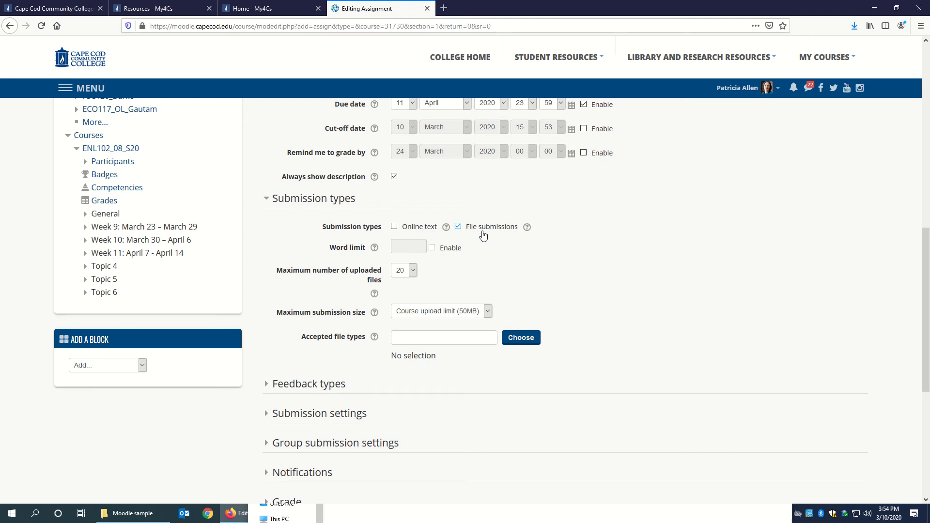
pyautogui.scroll(-6, 483, 235)
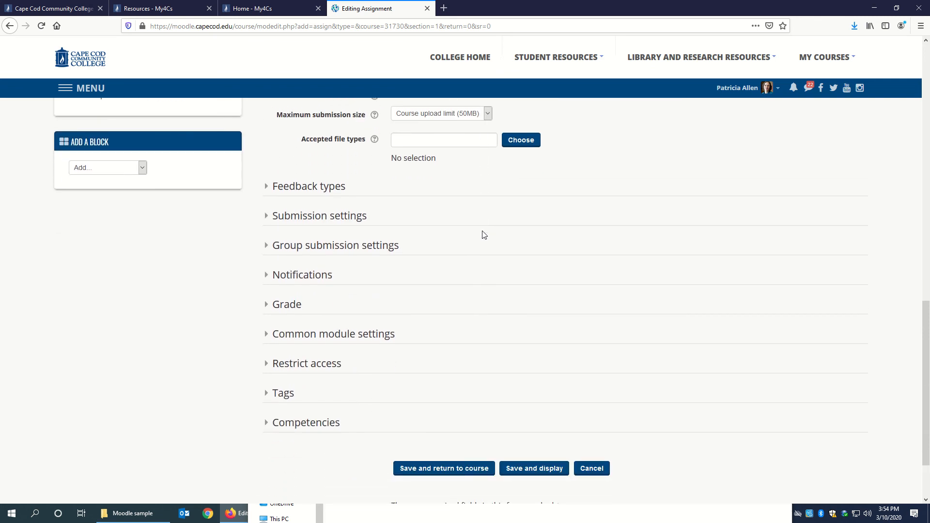
pyautogui.click(428, 469)
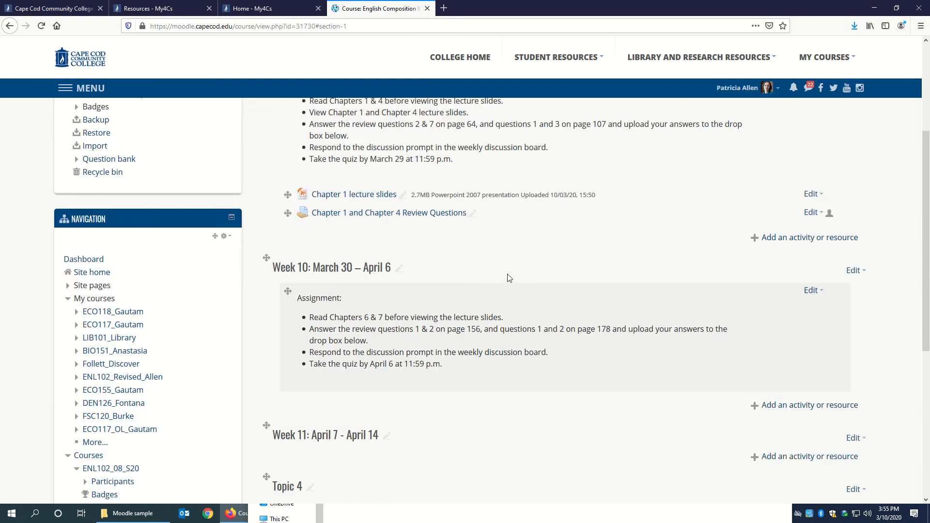
# - Rename the Week 9 review questions assignment as "Chapter 1 and Chapter 4 Review Questions Dropbox"
pyautogui.scroll(2, 433, 240)
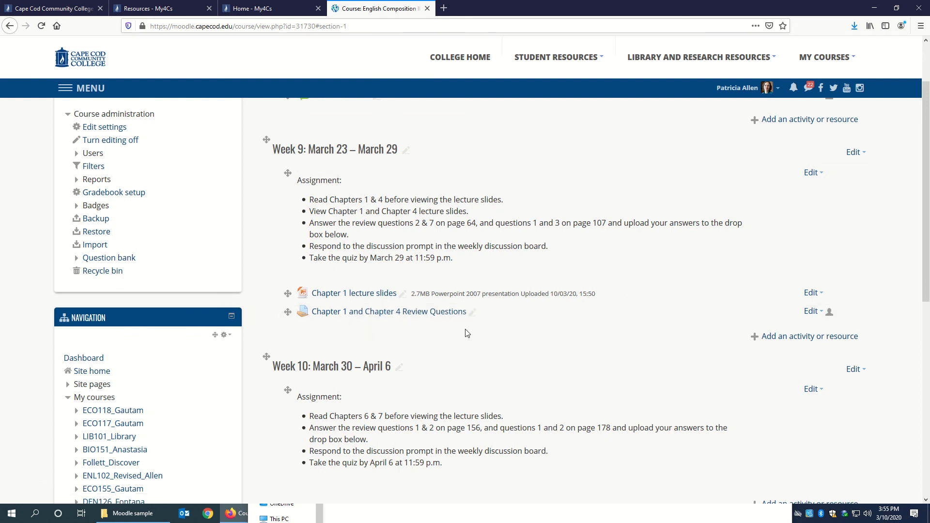
pyautogui.click(472, 312)
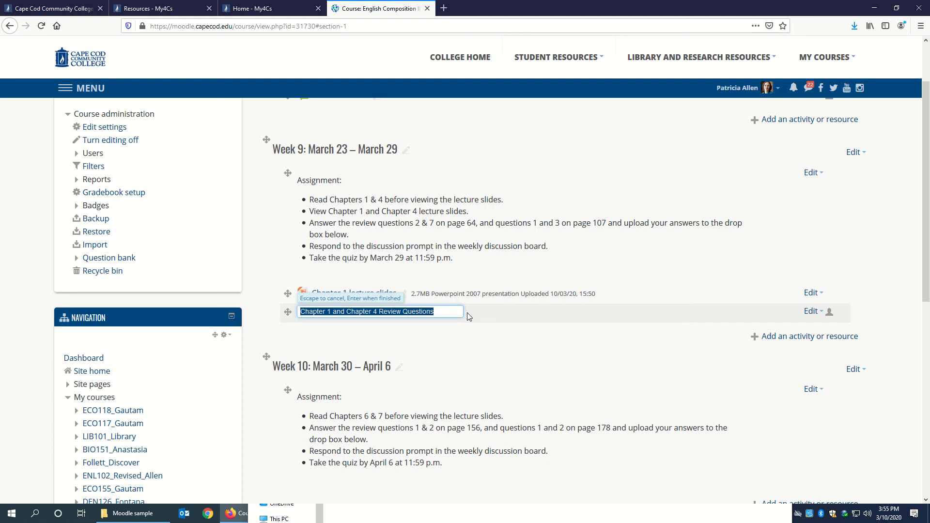
pyautogui.click(444, 313)
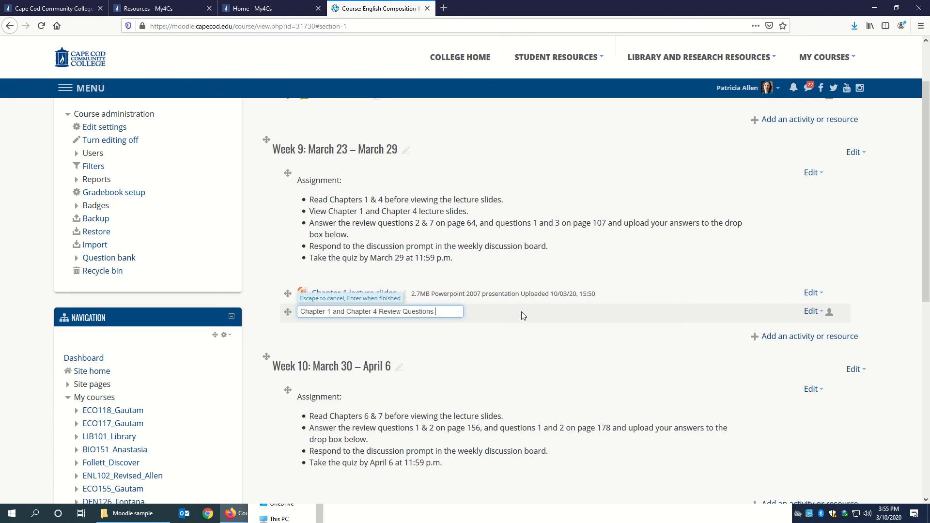
pyautogui.write('Drop')
pyautogui.write('bi')
pyautogui.press('BackSpace')
pyautogui.write('ox')
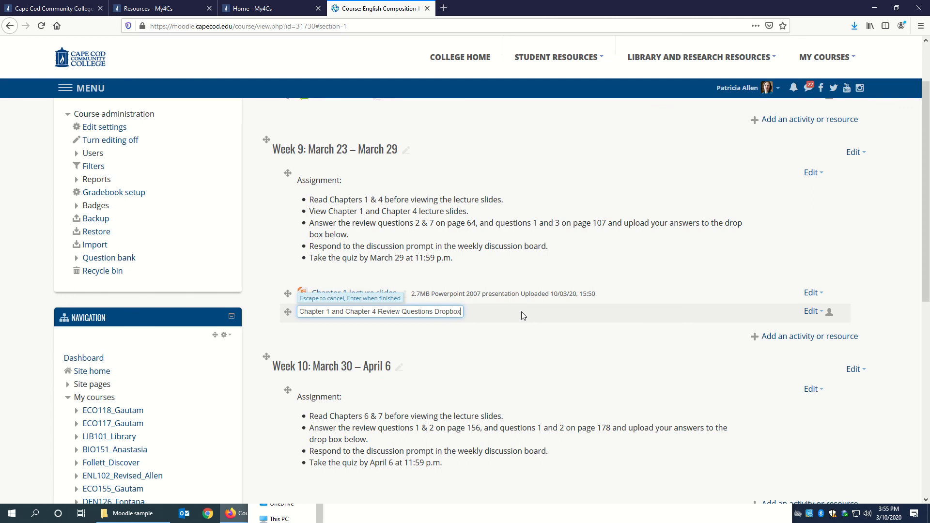
pyautogui.press('Return')
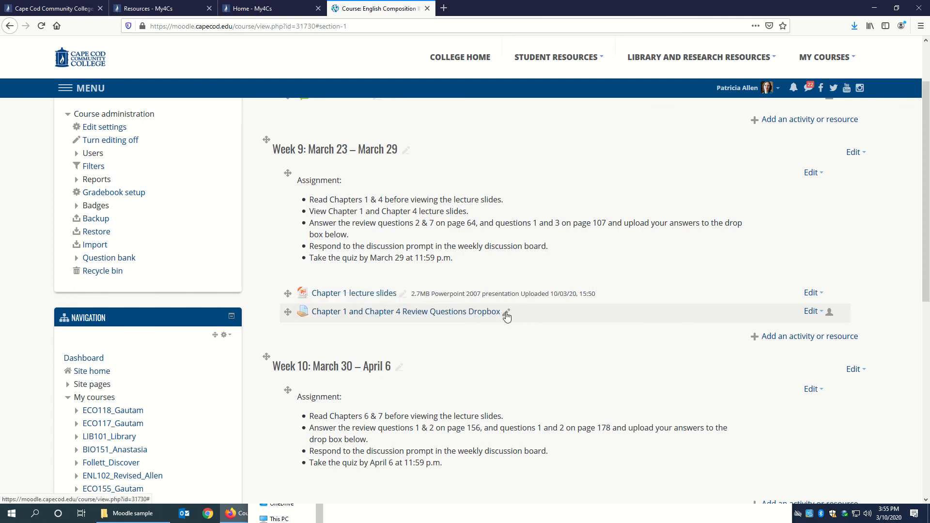
# - Insert "Click here to upload" at the beginning of the Week 9 review questions assignment's title
pyautogui.click(506, 312)
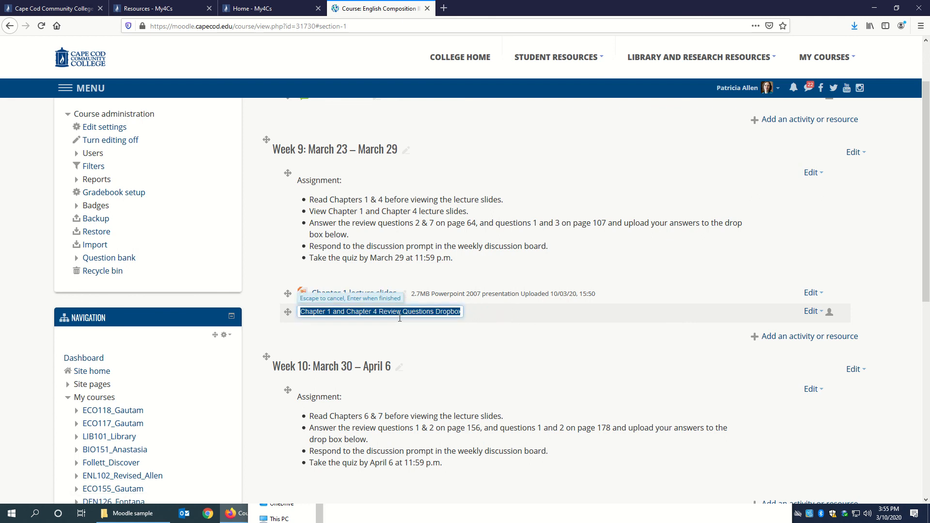
pyautogui.click(300, 311)
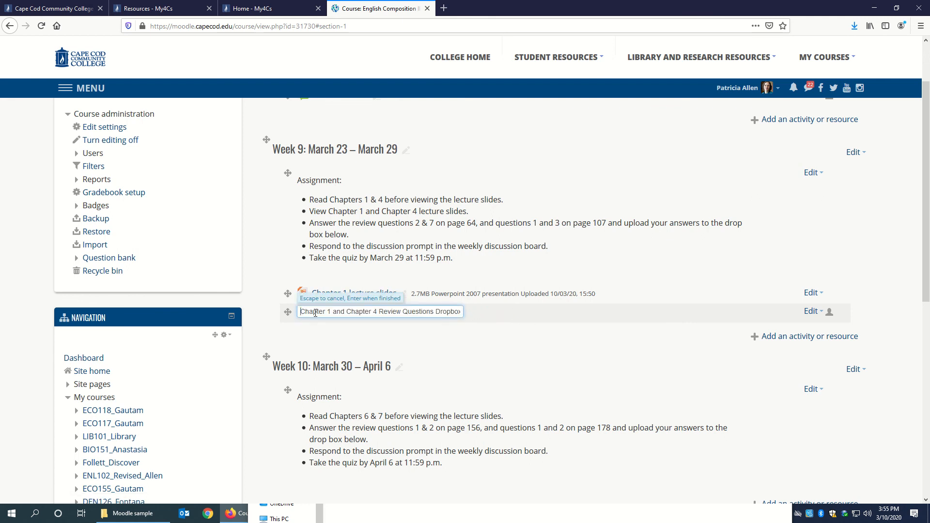
pyautogui.write('ClickHere')
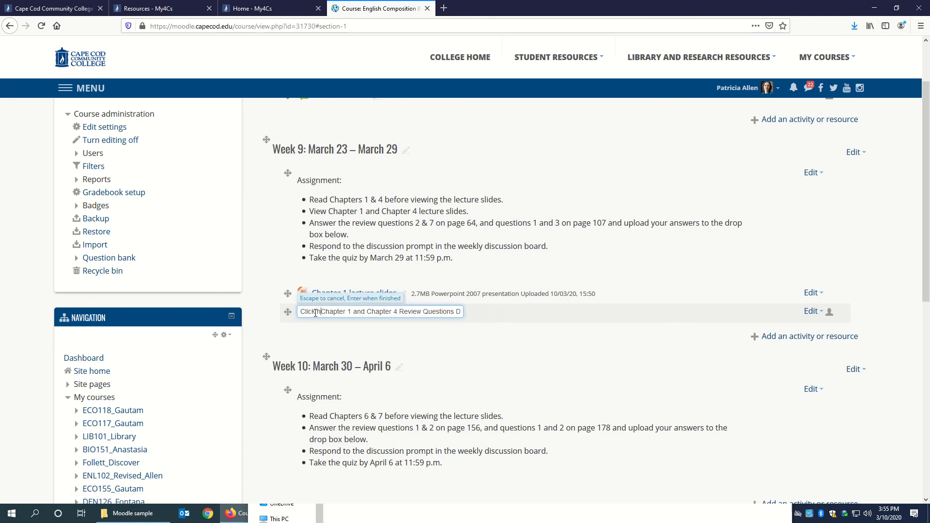
pyautogui.write(' to uploa')
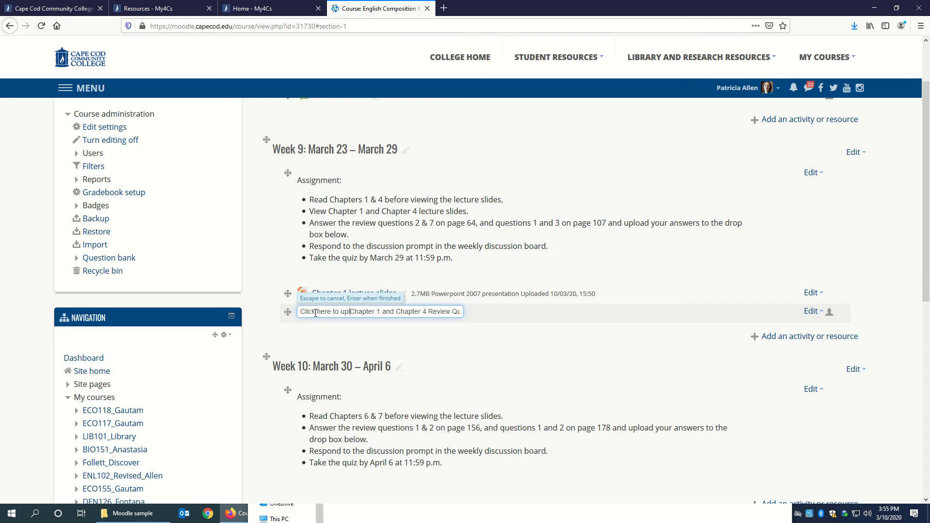
pyautogui.write('d')
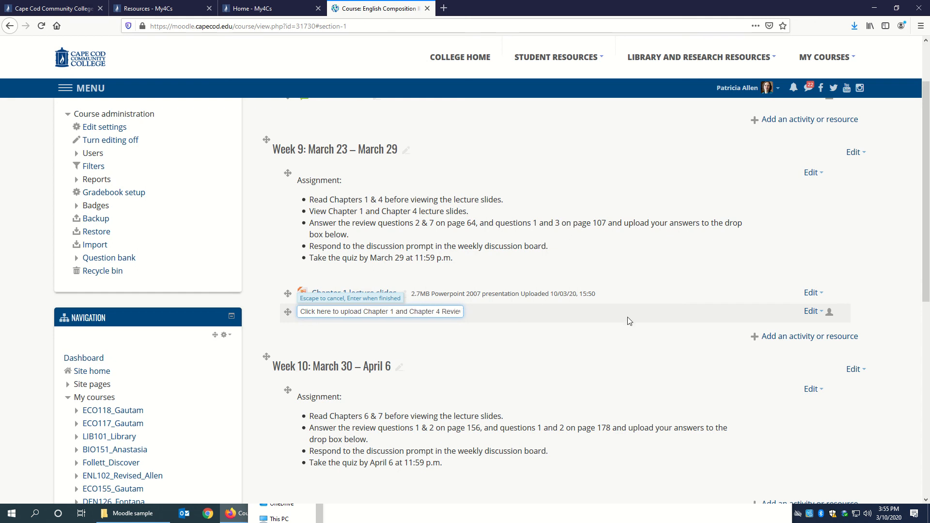
# - Remove "Dropbox" from the end of the title and save it as "Click here to upload Chapter 1 and Chapter 4 Review Questions"
pyautogui.press('Right')
pyautogui.press('Right')
pyautogui.press('Right')
pyautogui.press('Right')
pyautogui.press('Right')
pyautogui.press('Right')
pyautogui.press('Right')
pyautogui.press('Right')
pyautogui.press('Right')
pyautogui.press('Right')
pyautogui.press('Right')
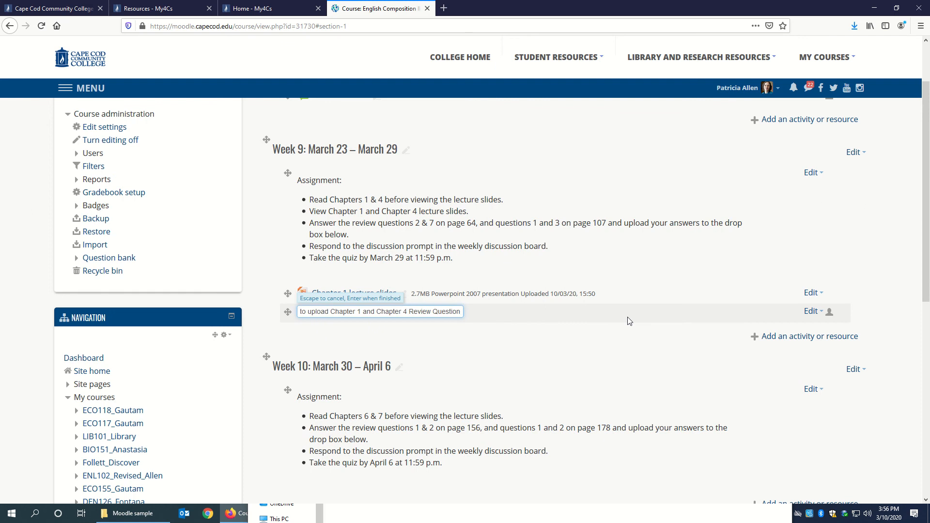
pyautogui.write('Dro')
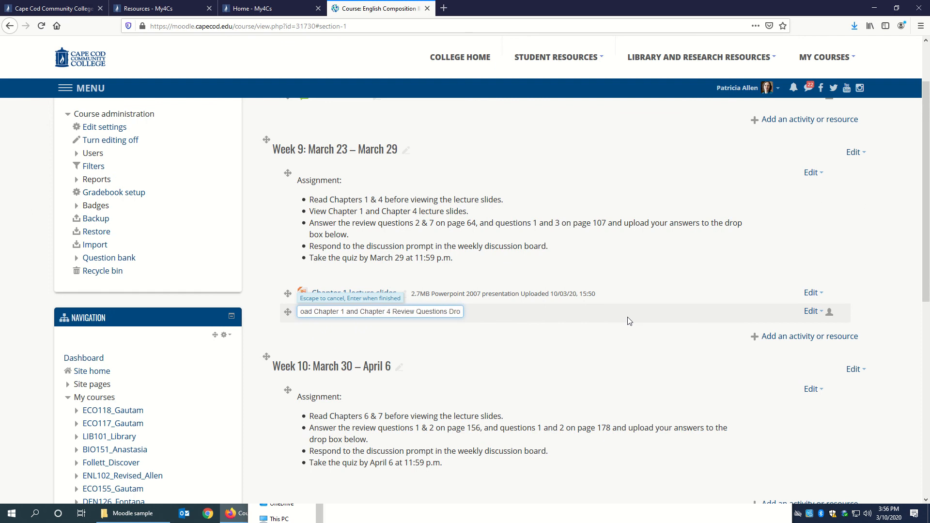
pyautogui.write('pbox')
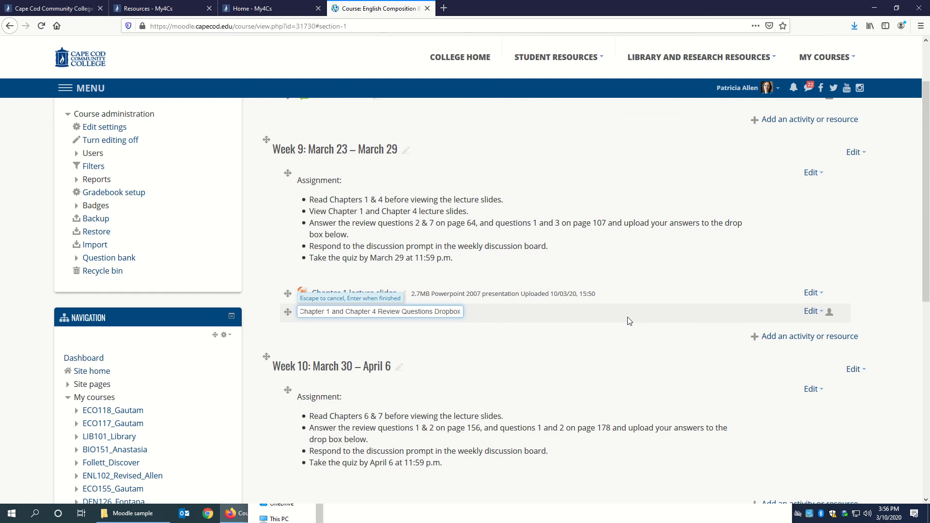
pyautogui.press('Left')
pyautogui.press('Left')
pyautogui.press('Left')
pyautogui.press('Left')
pyautogui.press('Left')
pyautogui.press('Left')
pyautogui.press('Left')
pyautogui.press('Left')
pyautogui.press('Left')
pyautogui.press('Left')
pyautogui.press('Left')
pyautogui.press('Left')
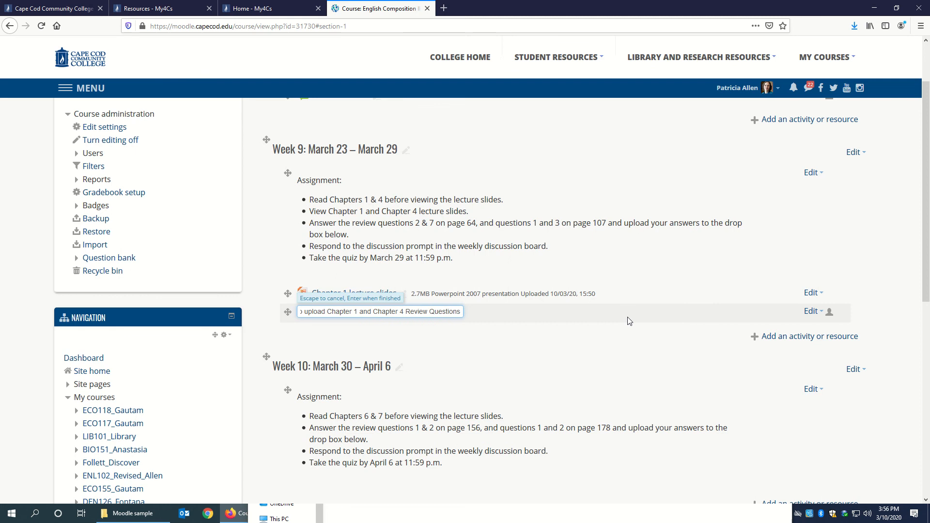
pyautogui.press('Return')
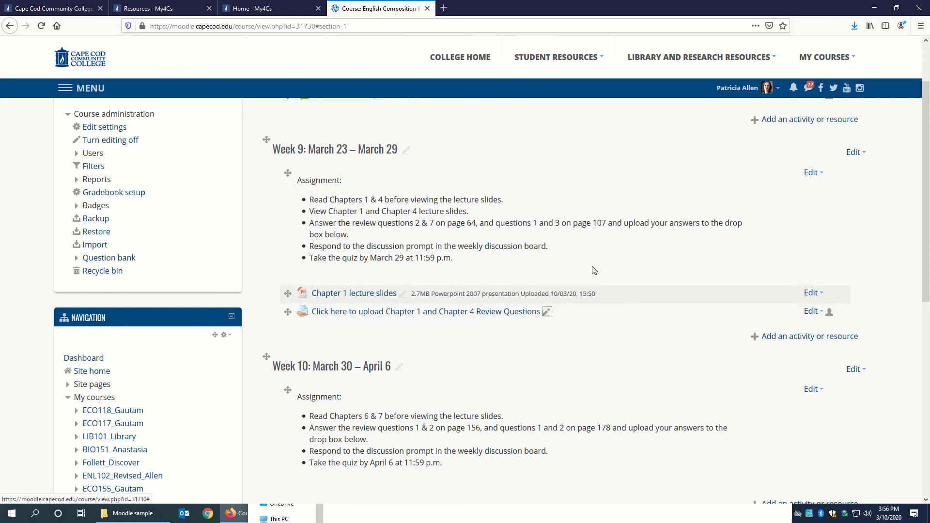